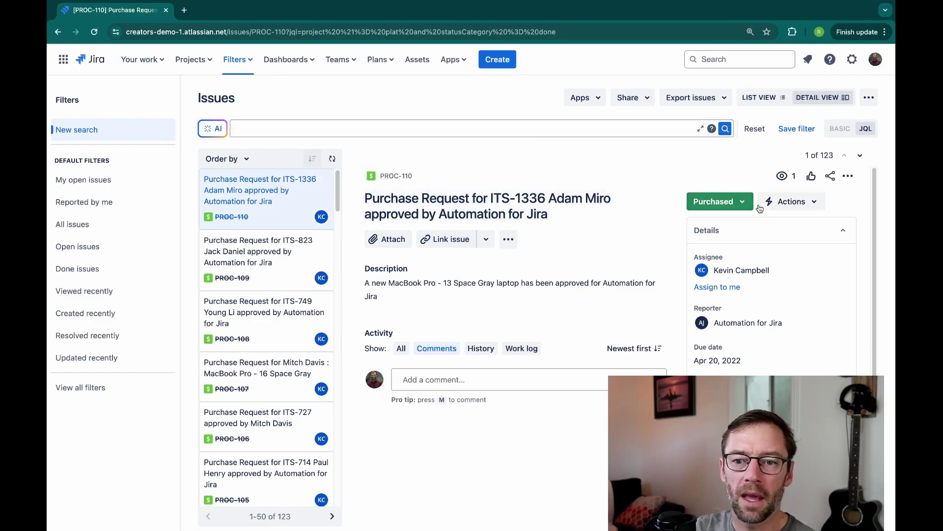
Step: From the issue's Purchased status menu, view the PROC: Procurement Workflow v2 diagram and review its statuses
click(719, 202)
click(717, 258)
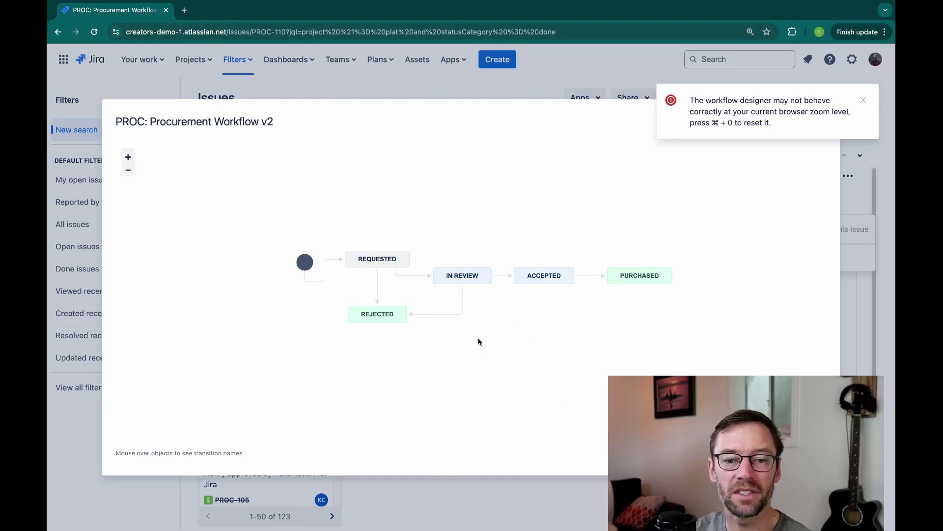
mouse_move(494, 277)
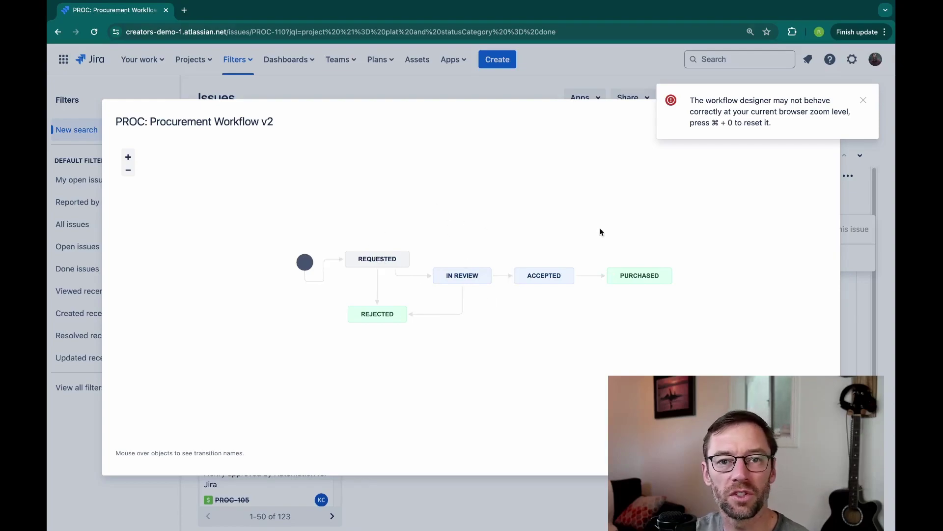
Step: Run the JQL query project=proc and status in (rejected, purchased), which returns 105 issues
key(Escape)
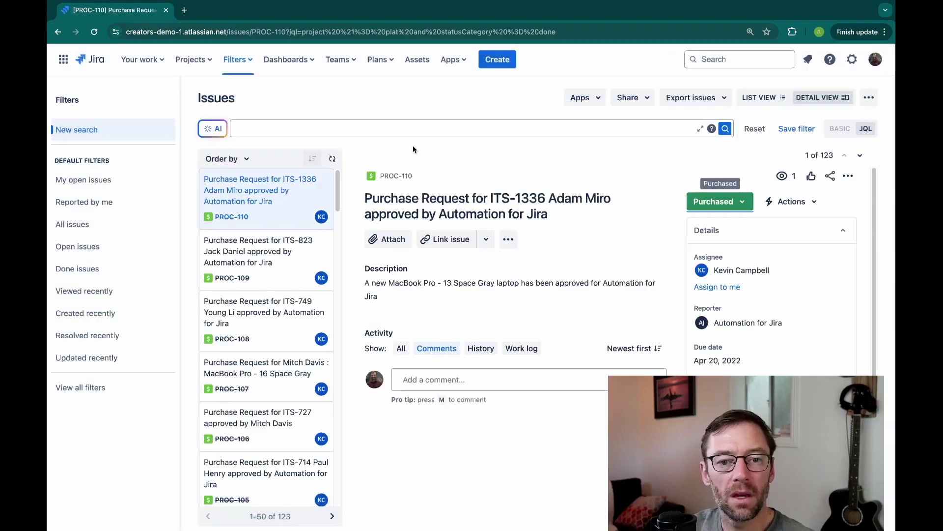
click(402, 128)
click(386, 105)
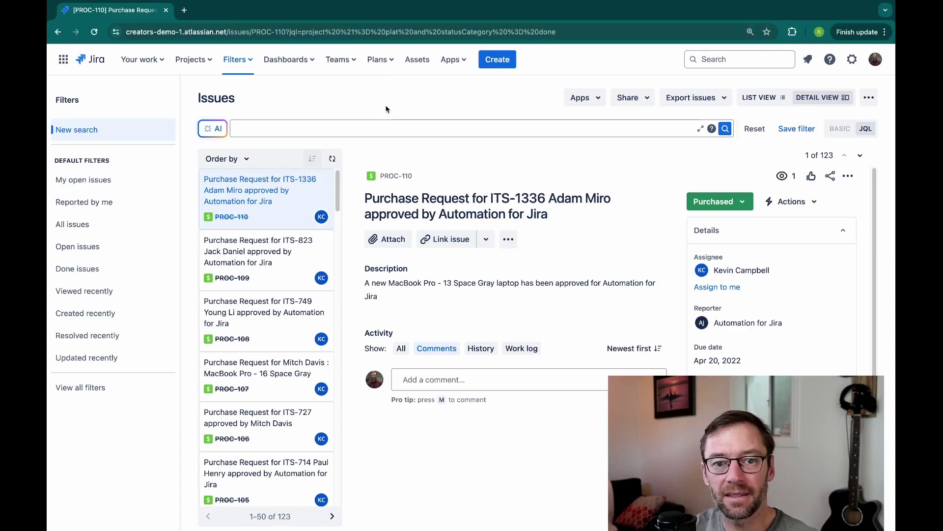
click(394, 123)
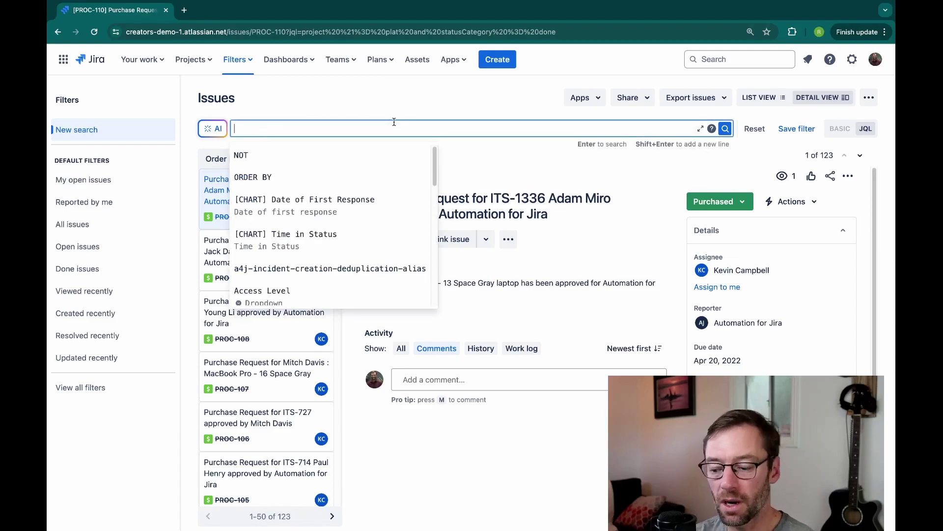
text(project=proc)
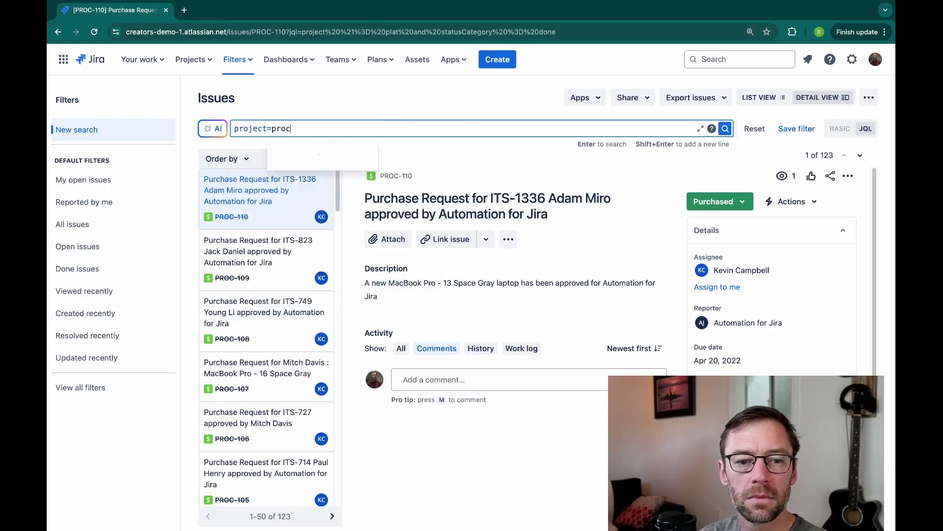
text( and status in ()
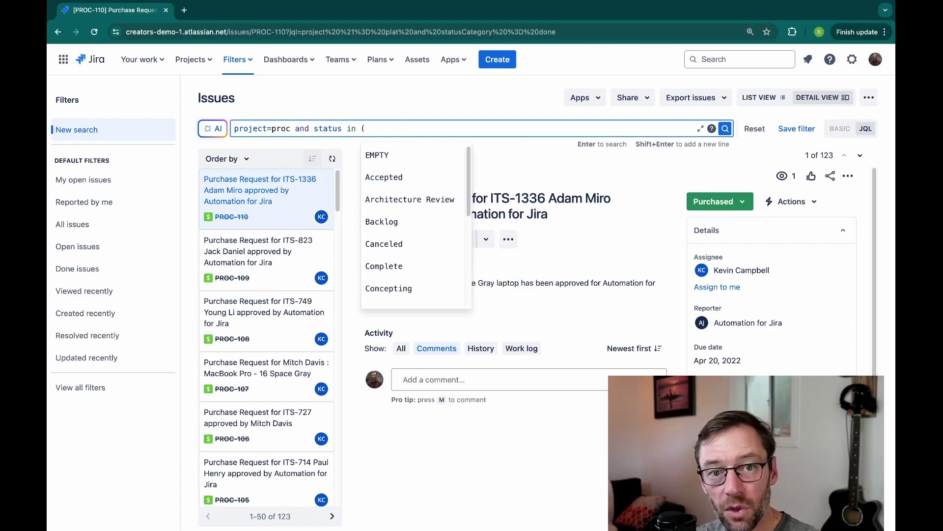
text(reject)
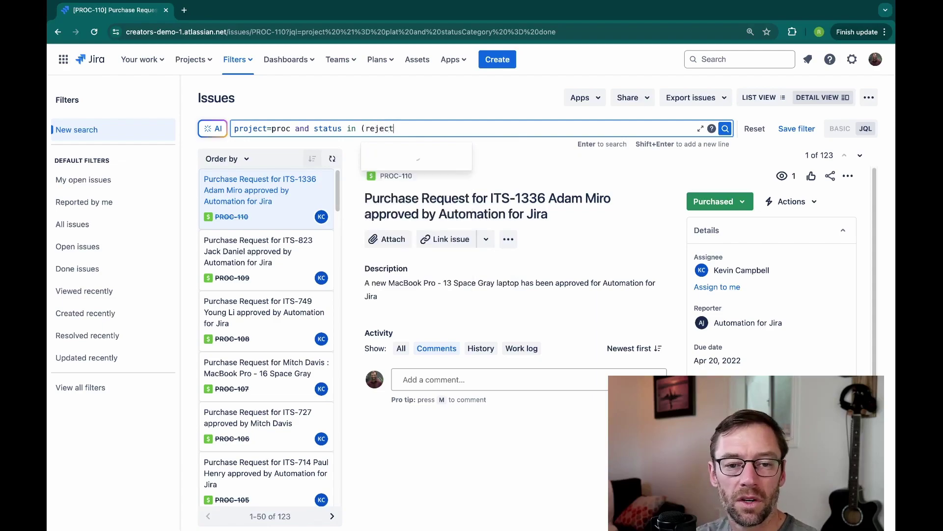
text(ed, purchased))
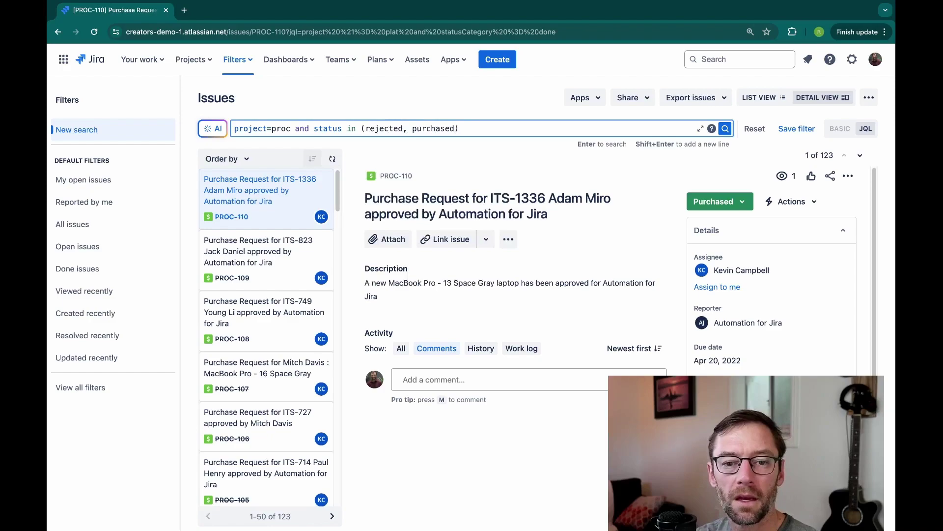
key(Return)
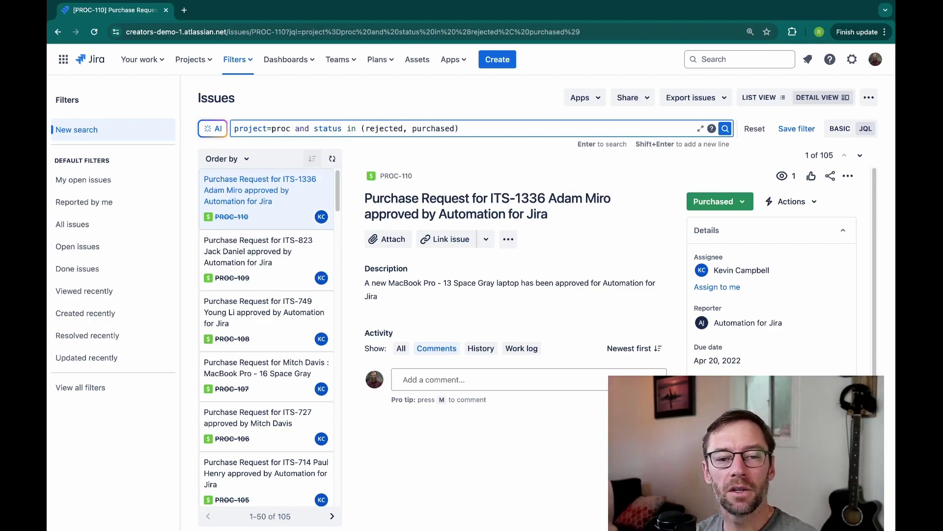
Step: Rewrite the JQL as project=proc and statusCategory = Done and run it, again returning 105 issues
key(BackSpace)
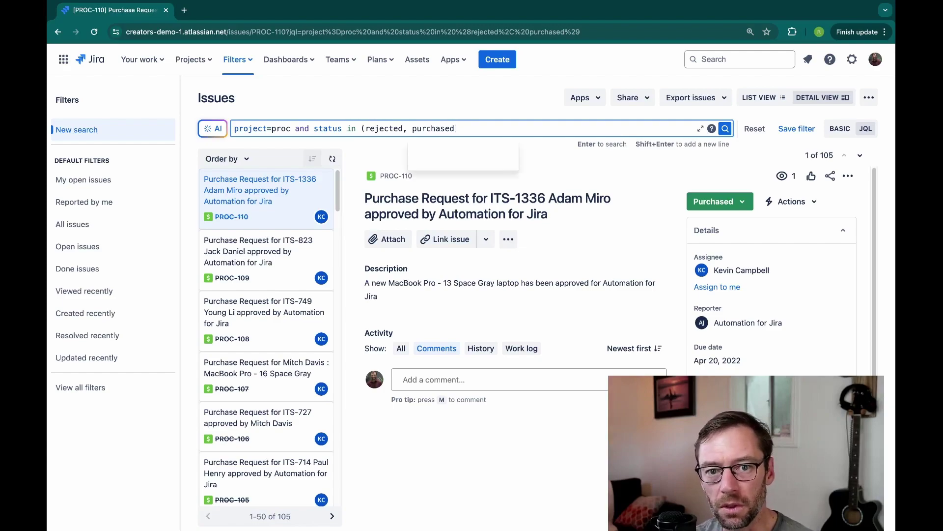
key(BackSpace)
key(BackSpace)
key(BackSpace)
key(BackSpace)
key(BackSpace)
key(BackSpace)
key(BackSpace)
key(BackSpace)
key(BackSpace)
key(BackSpace)
key(BackSpace)
key(BackSpace)
key(BackSpace)
key(BackSpace)
key(BackSpace)
key(BackSpace)
key(BackSpace)
key(BackSpace)
key(BackSpace)
key(BackSpace)
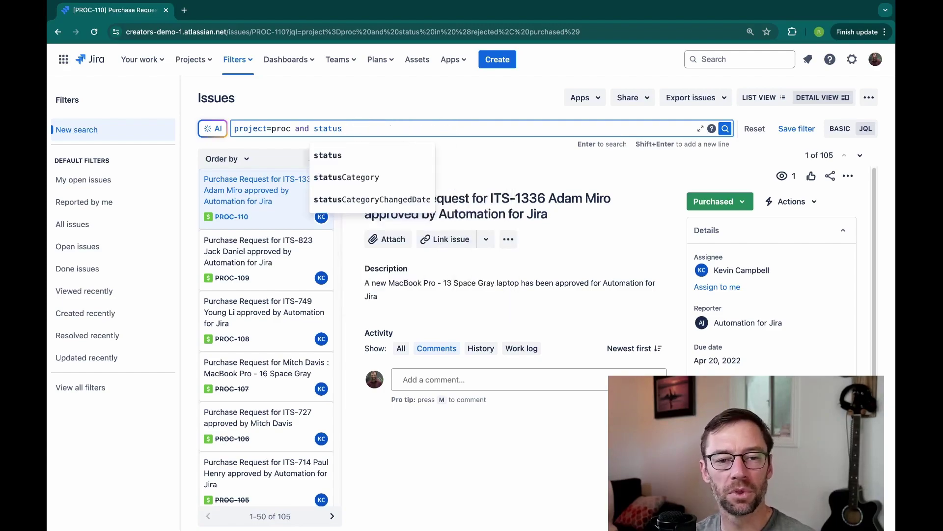
key(Down)
key(Down)
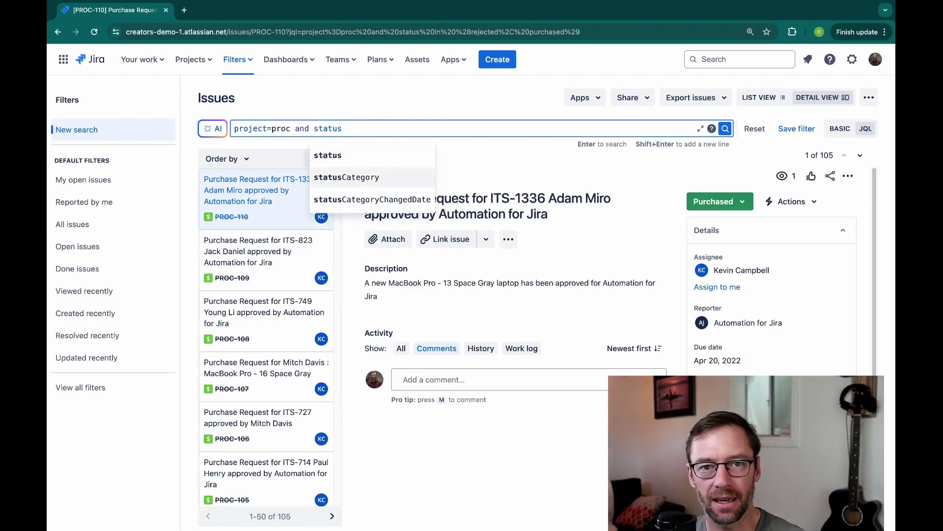
key(Return)
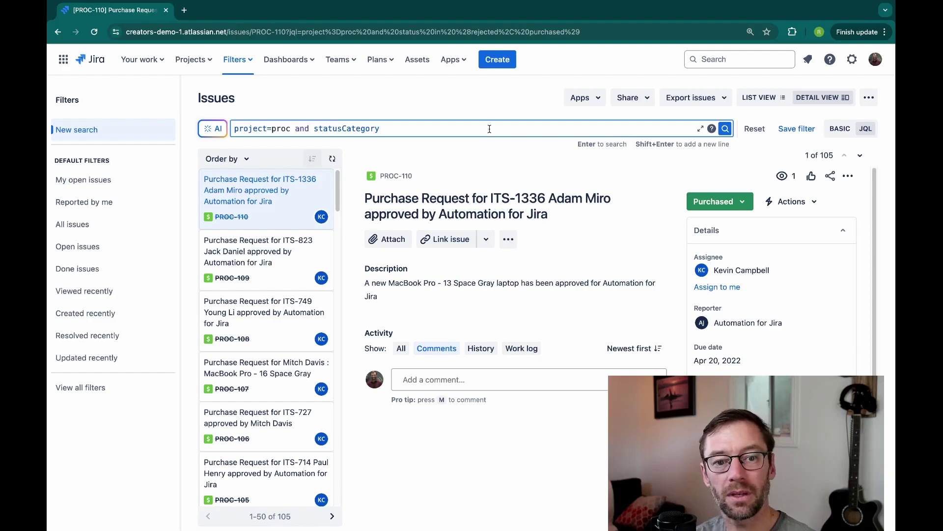
text(=)
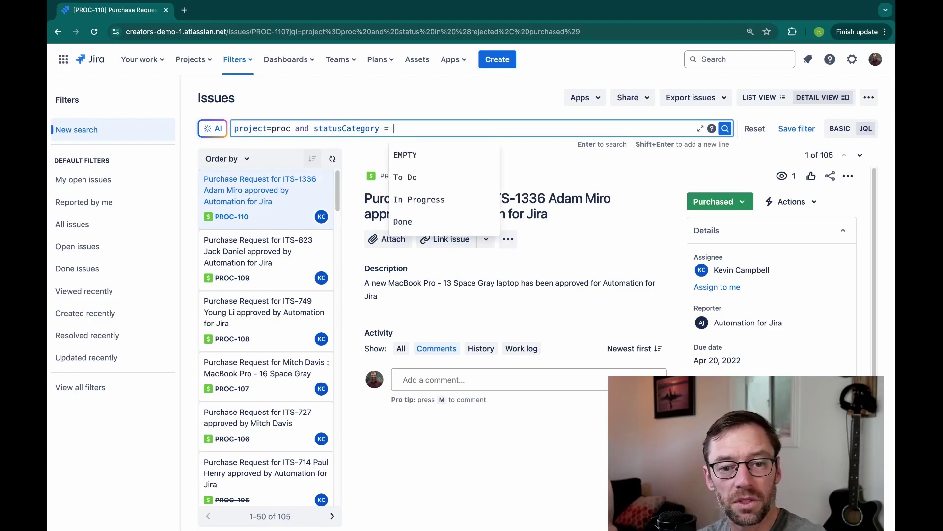
key(Down)
key(Down)
key(Down)
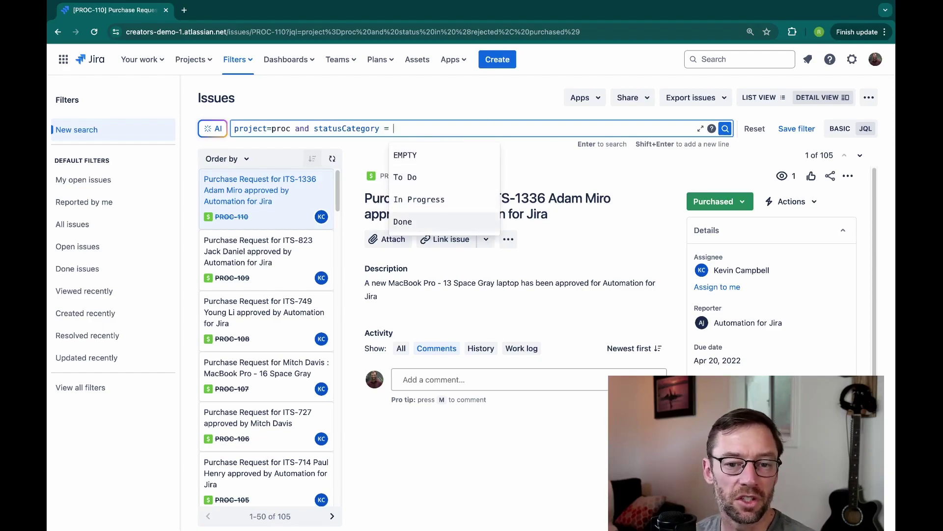
key(Return)
key(Return)
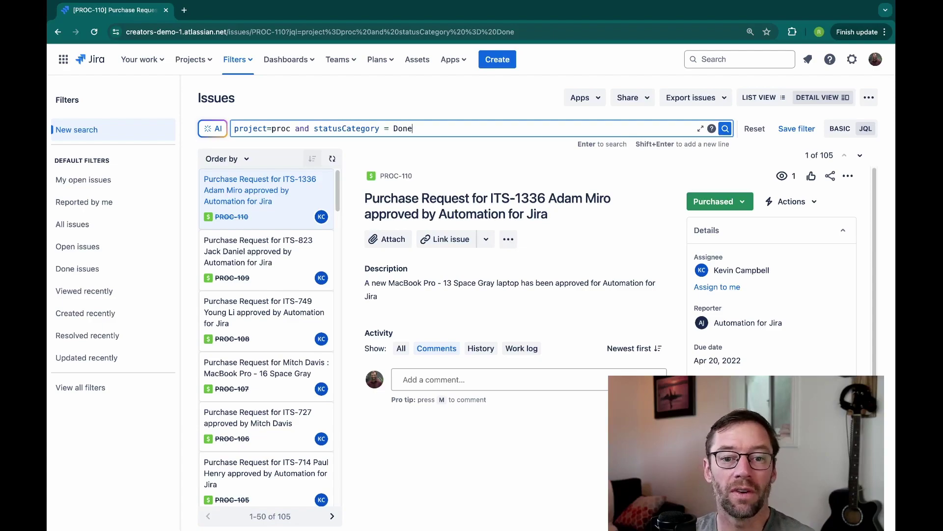
Step: Replace Done with the In Progress status category and run the search
key(BackSpace)
key(BackSpace)
key(BackSpace)
key(BackSpace)
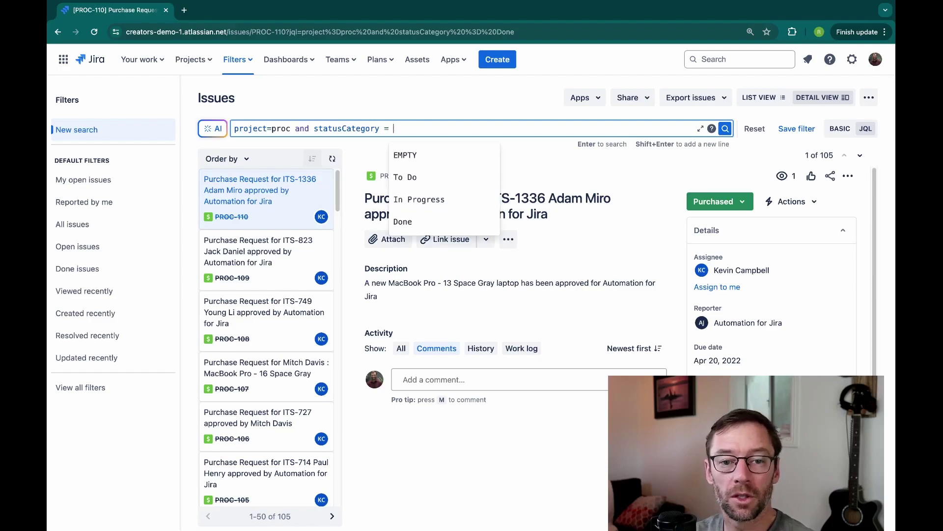
key(Down)
key(Down)
key(Return)
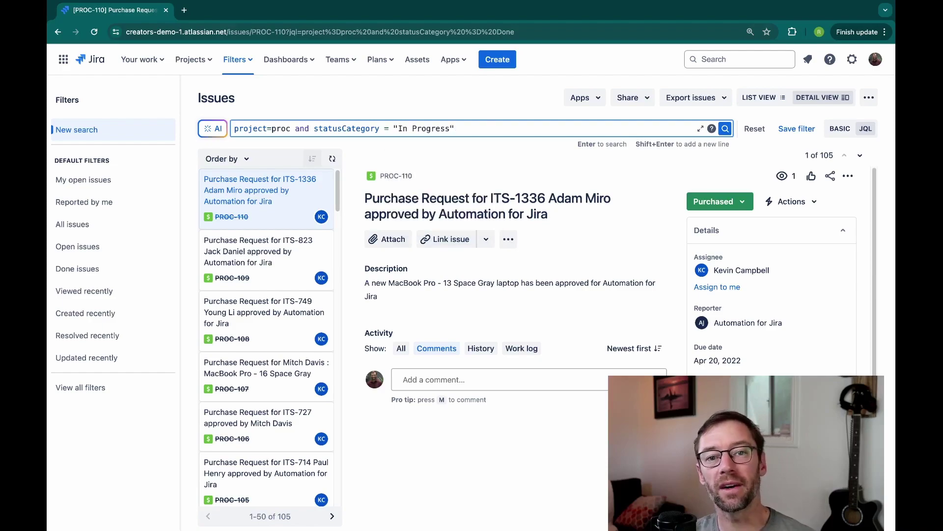
key(Return)
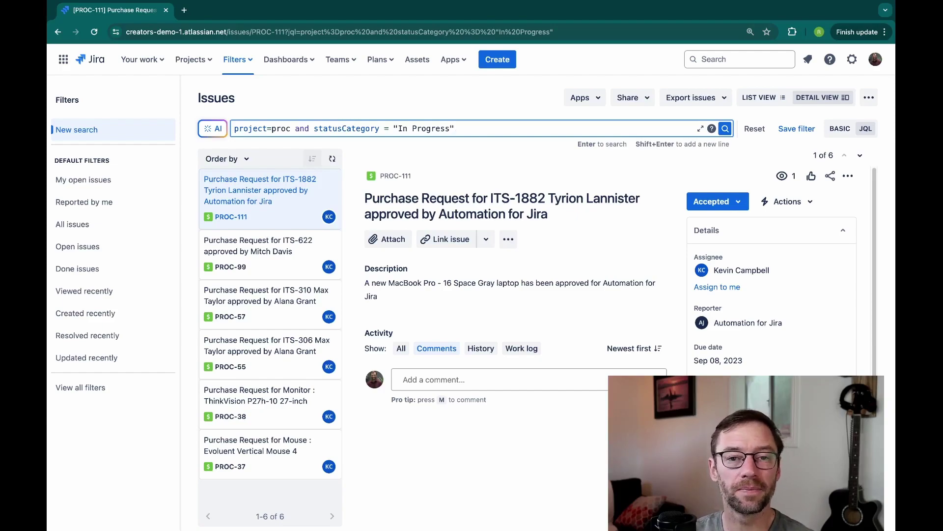
Step: Search statusCategory "To Do" (PROC-112 to PROC-114), then trim the query back to statusCategory
key(BackSpace)
key(BackSpace)
key(BackSpace)
key(BackSpace)
key(BackSpace)
key(BackSpace)
key(BackSpace)
key(BackSpace)
key(BackSpace)
key(BackSpace)
key(BackSpace)
key(BackSpace)
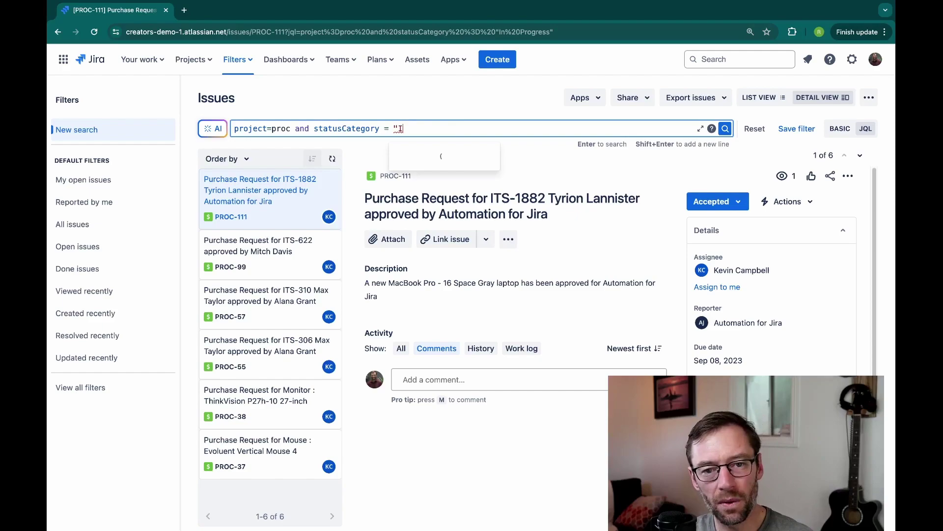
key(Return)
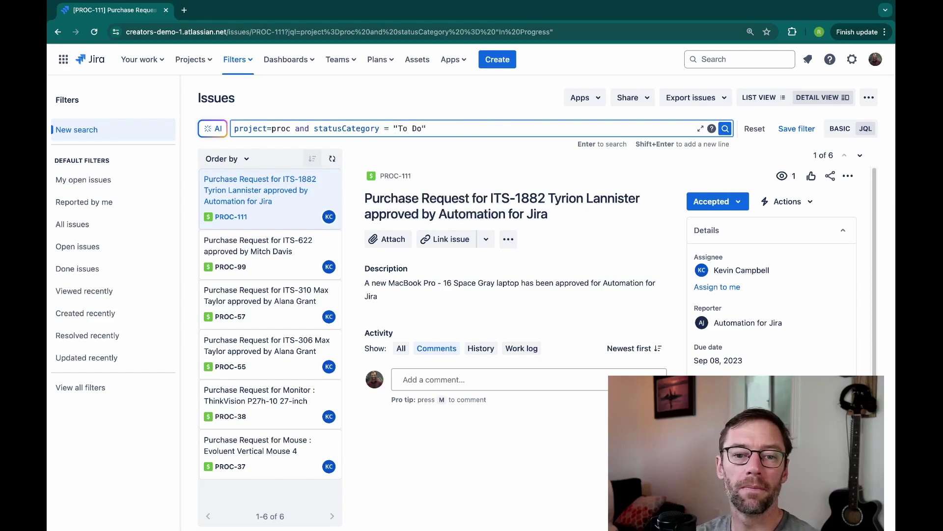
key(Return)
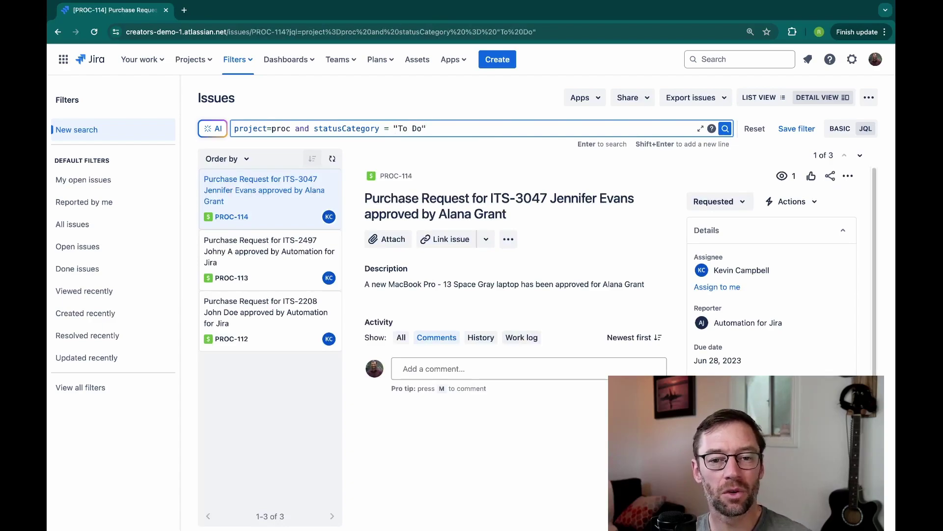
key(BackSpace)
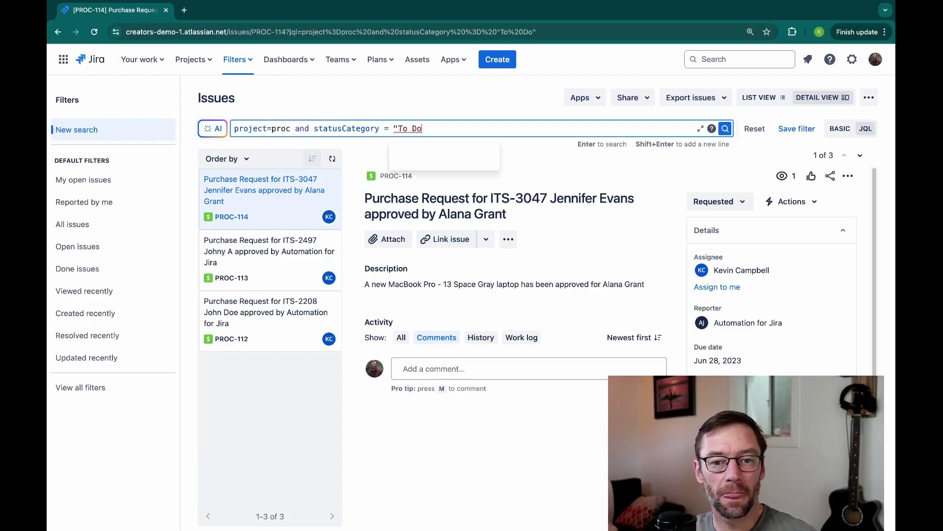
key(BackSpace)
key(BackSpace)
key(BackSpace)
key(BackSpace)
key(BackSpace)
key(BackSpace)
key(BackSpace)
key(BackSpace)
key(BackSpace)
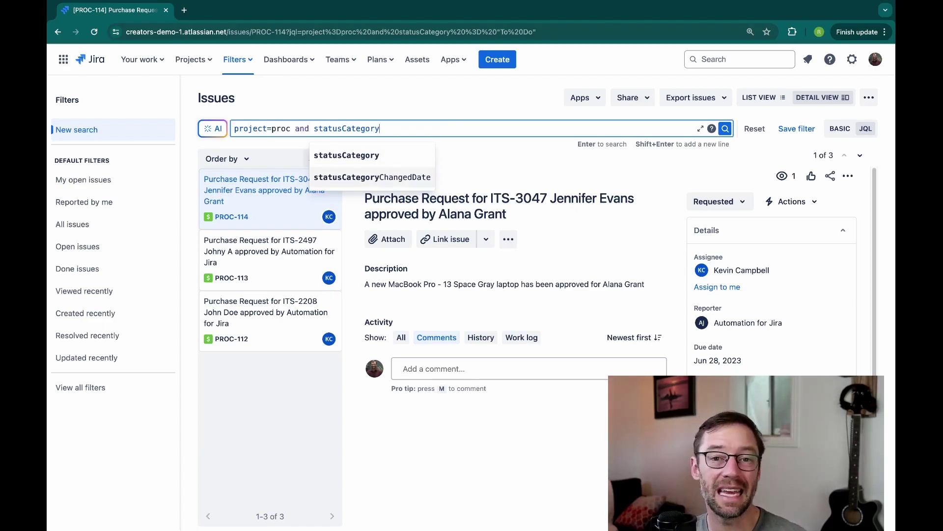
Step: Accept the statusCategoryChangedDate suggestion in the JQL field
key(Down)
key(Return)
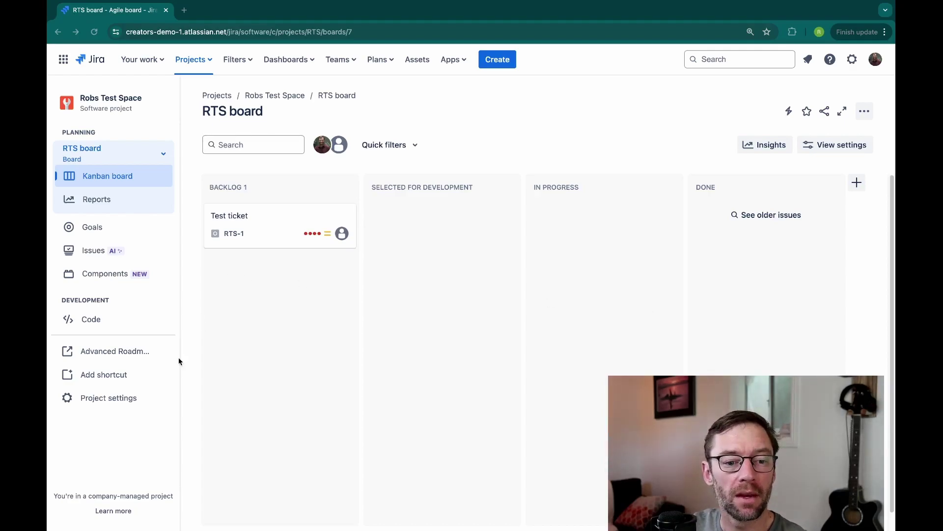
Step: Edit the RTS project's Software Simplified Workflow from Project settings > Workflows
click(118, 398)
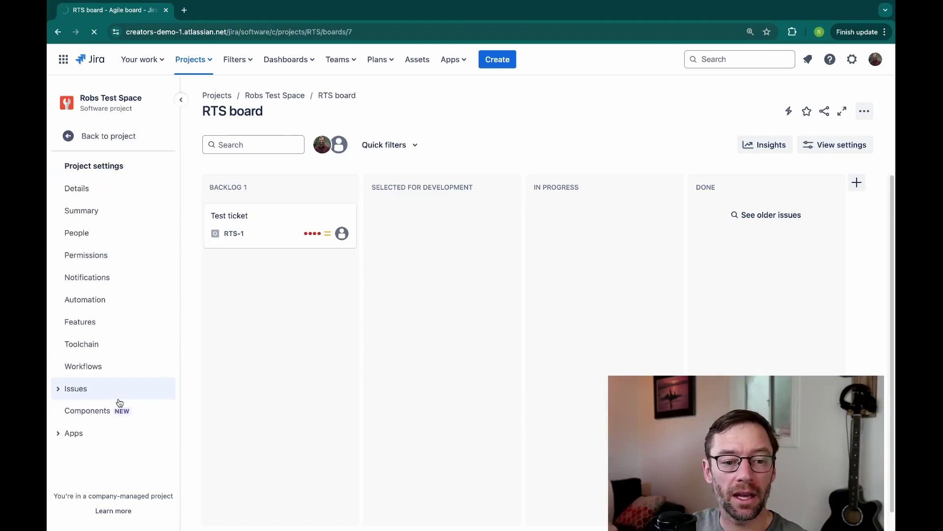
click(90, 365)
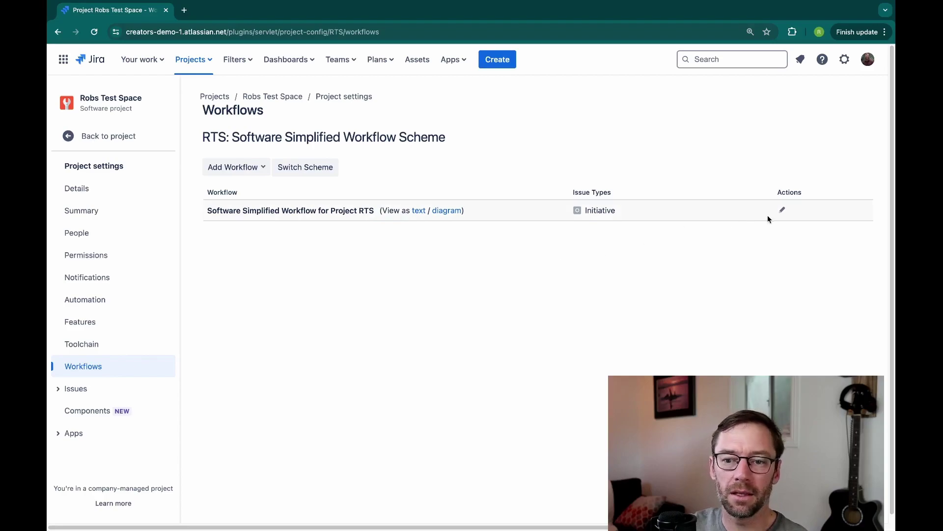
click(782, 210)
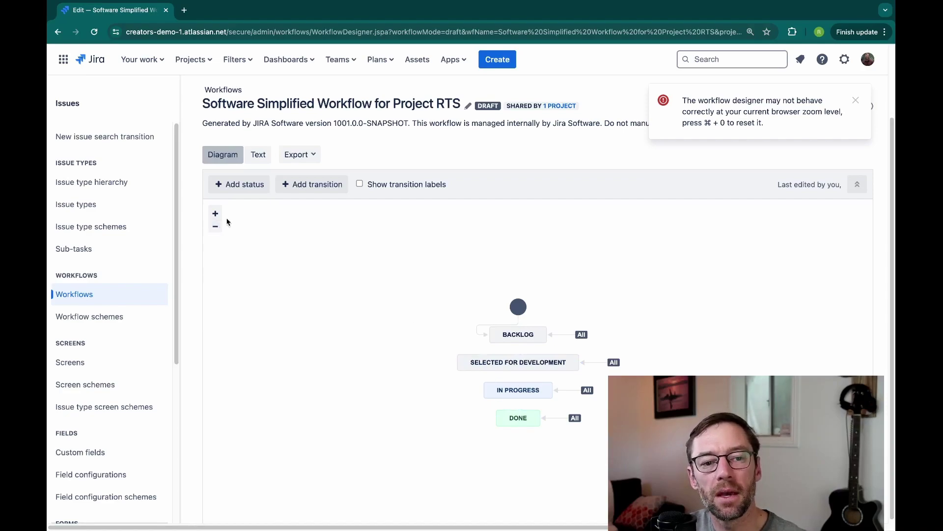
Step: Add the existing Approved status to the RTS draft workflow
click(259, 189)
click(270, 213)
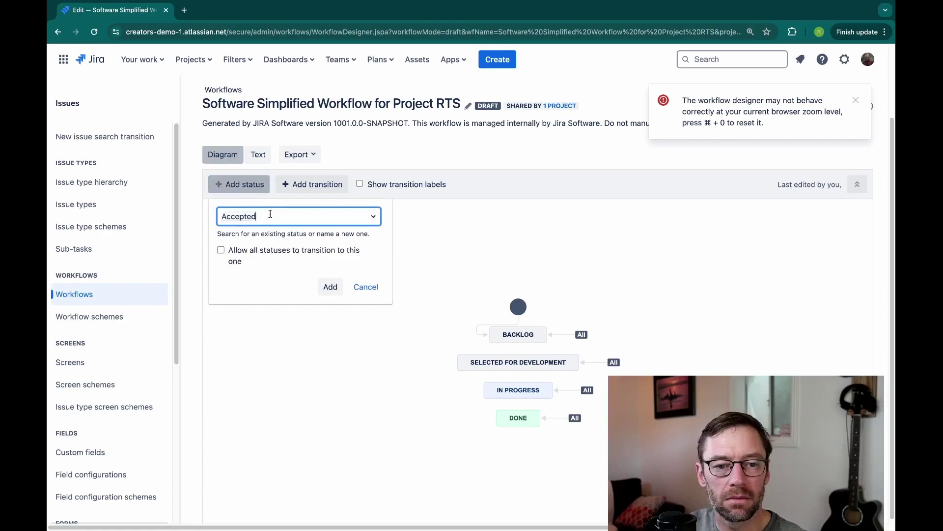
click(268, 260)
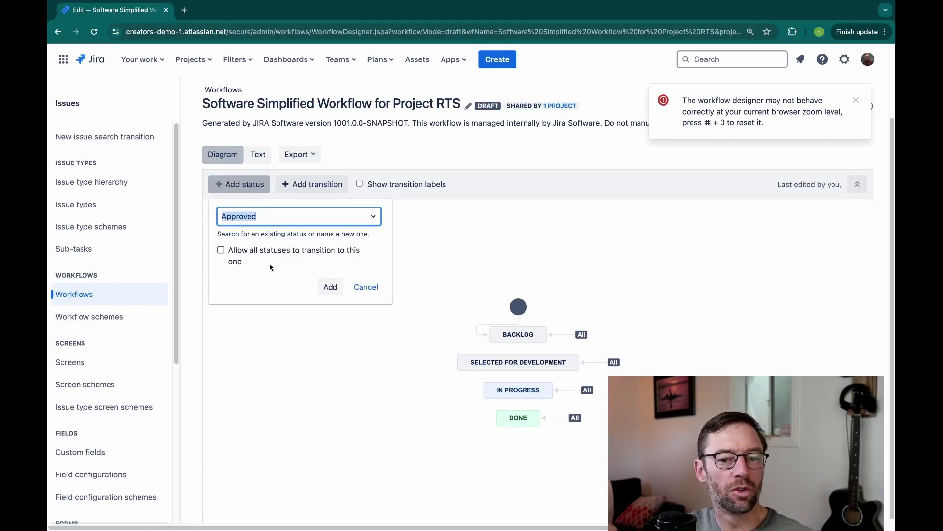
click(336, 288)
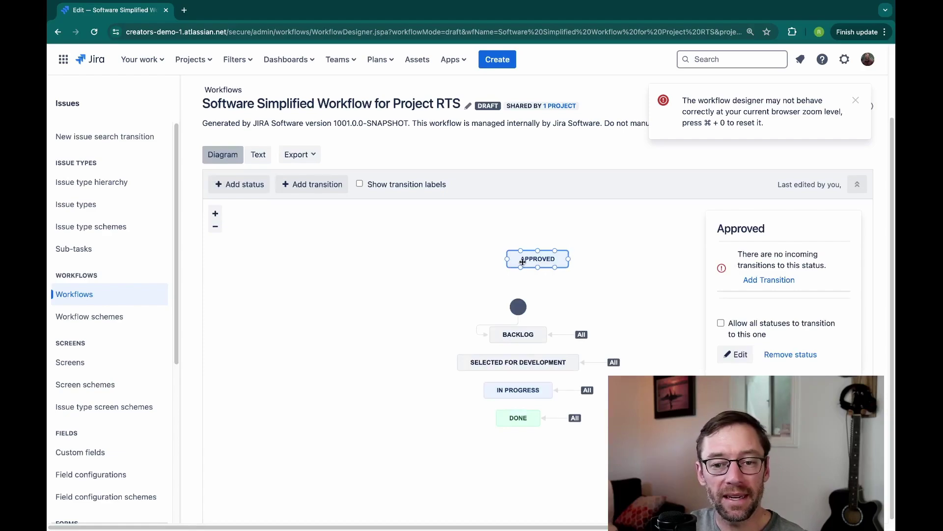
Step: Edit the Approved status, trying category Done before setting it back to In Progress
click(737, 354)
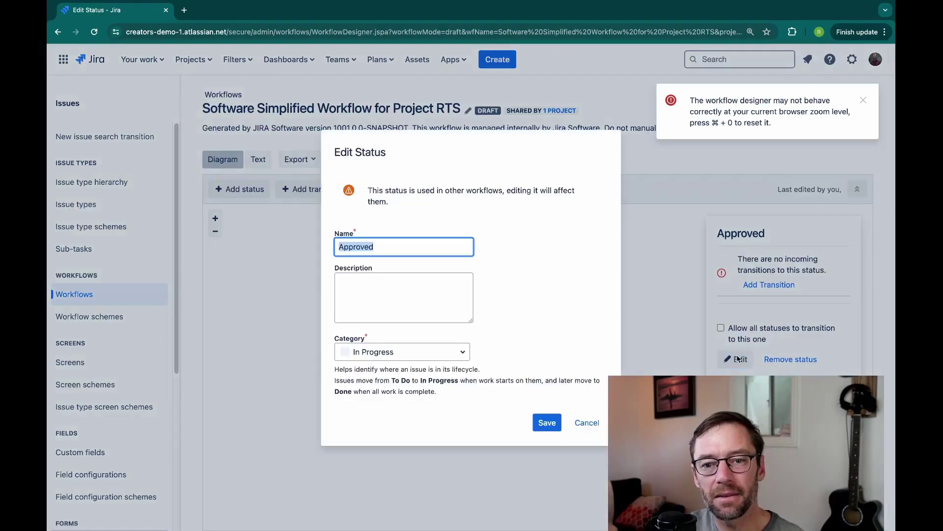
click(389, 352)
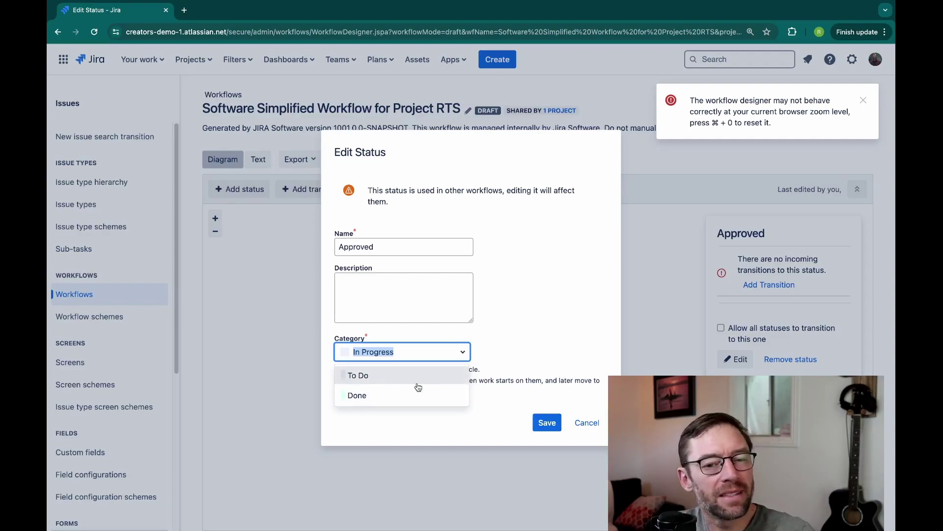
key(Escape)
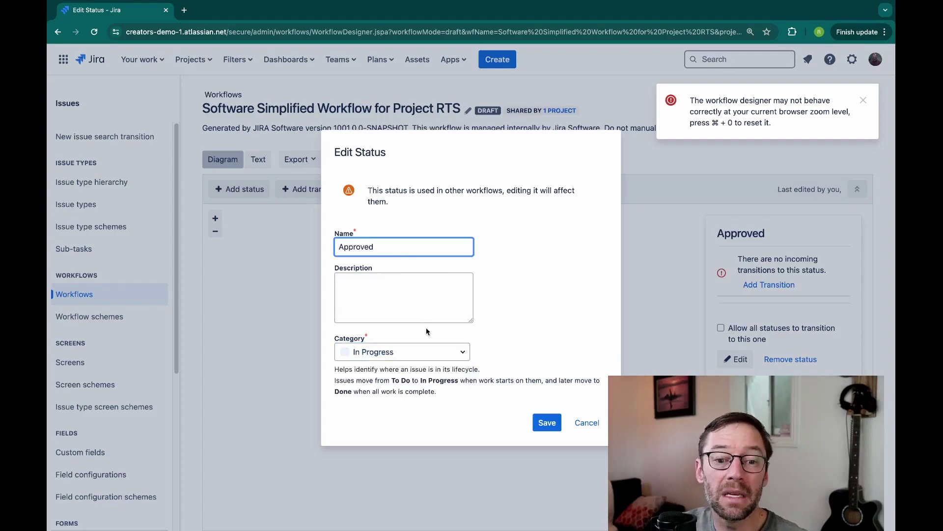
click(428, 350)
click(418, 393)
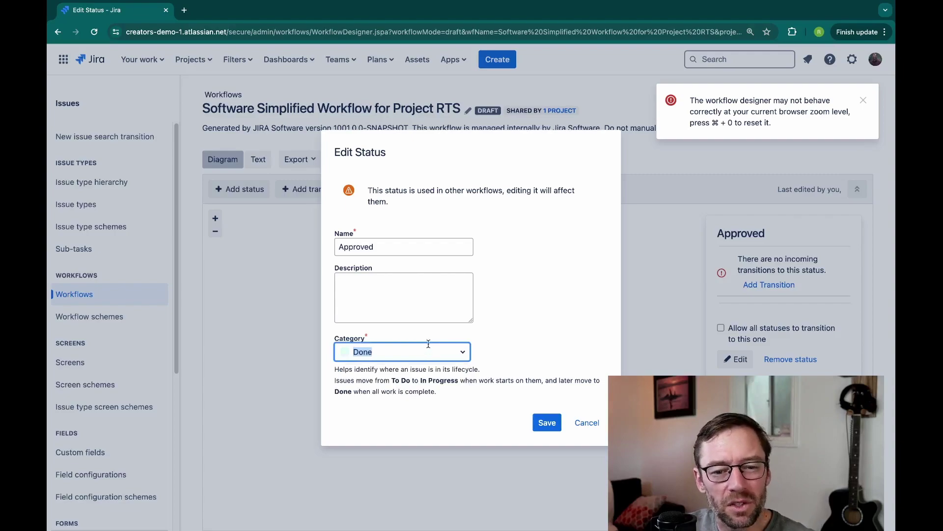
click(434, 355)
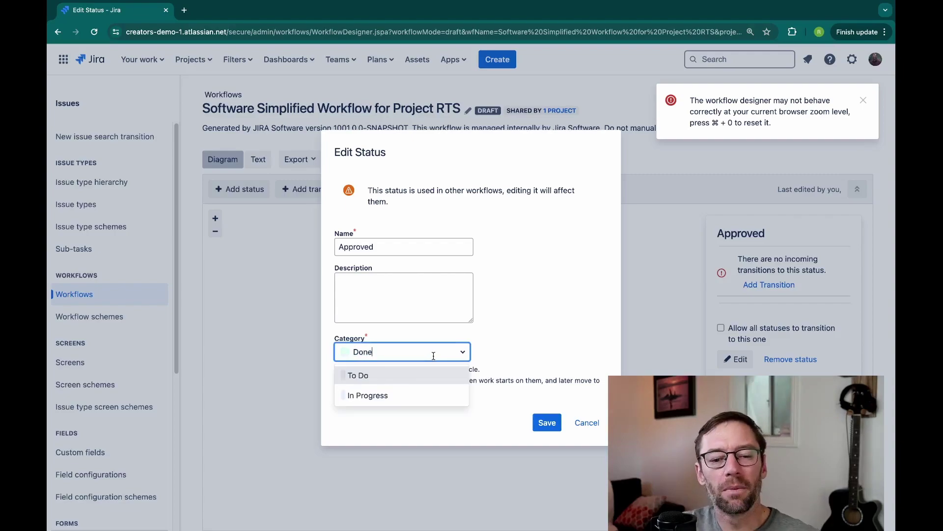
click(428, 393)
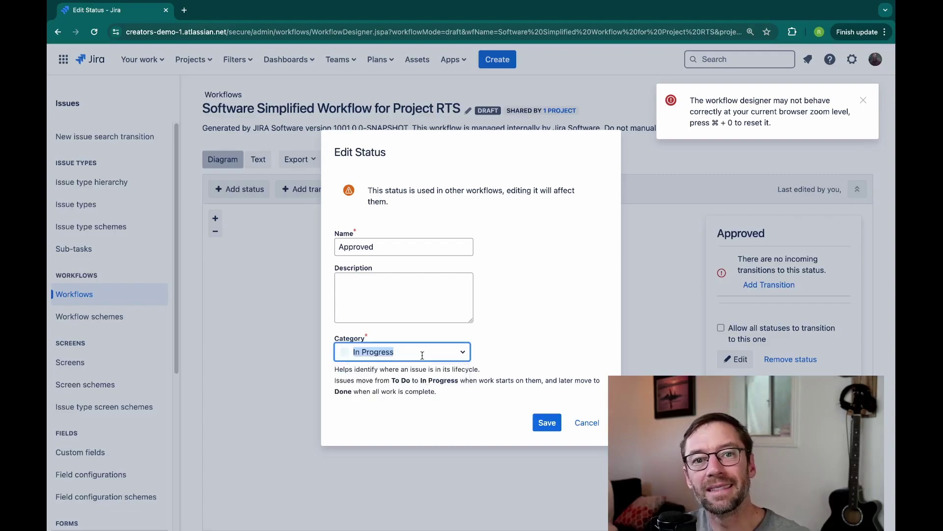